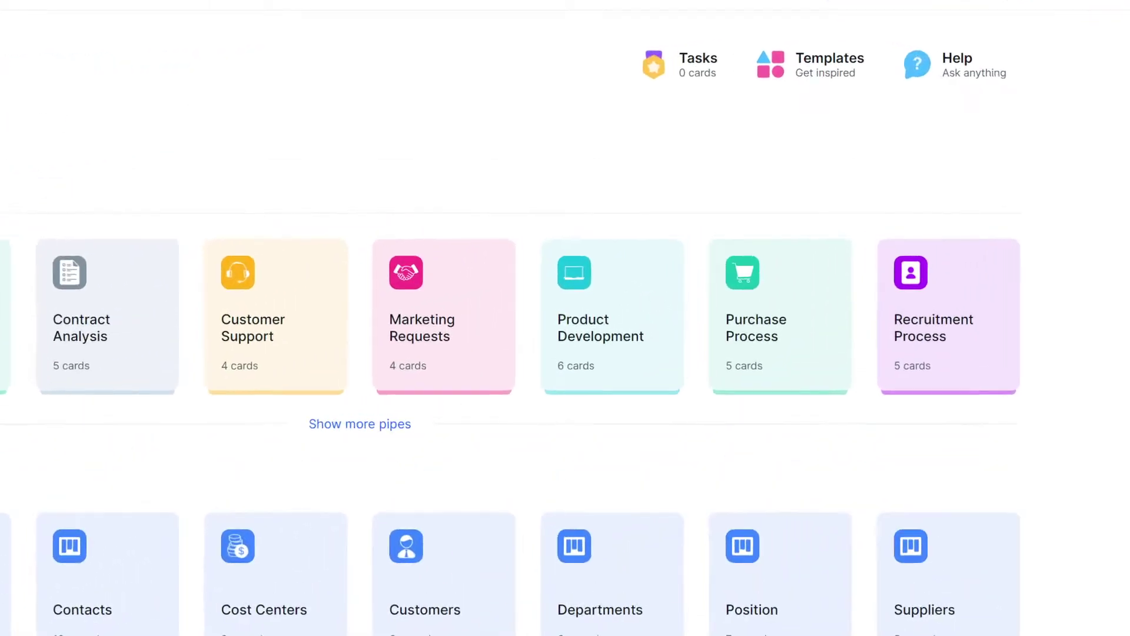
Step: Browse the template gallery to find the Recruitment Process template
click(758, 91)
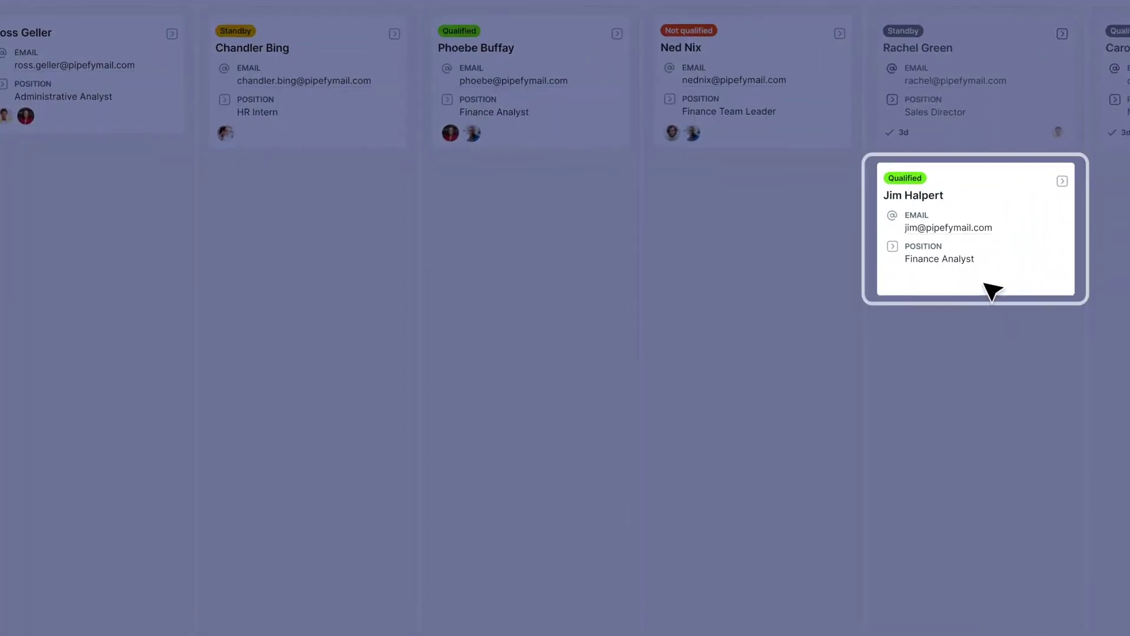
Step: View Jim Halpert's card with his application answers and interview evaluation
click(991, 290)
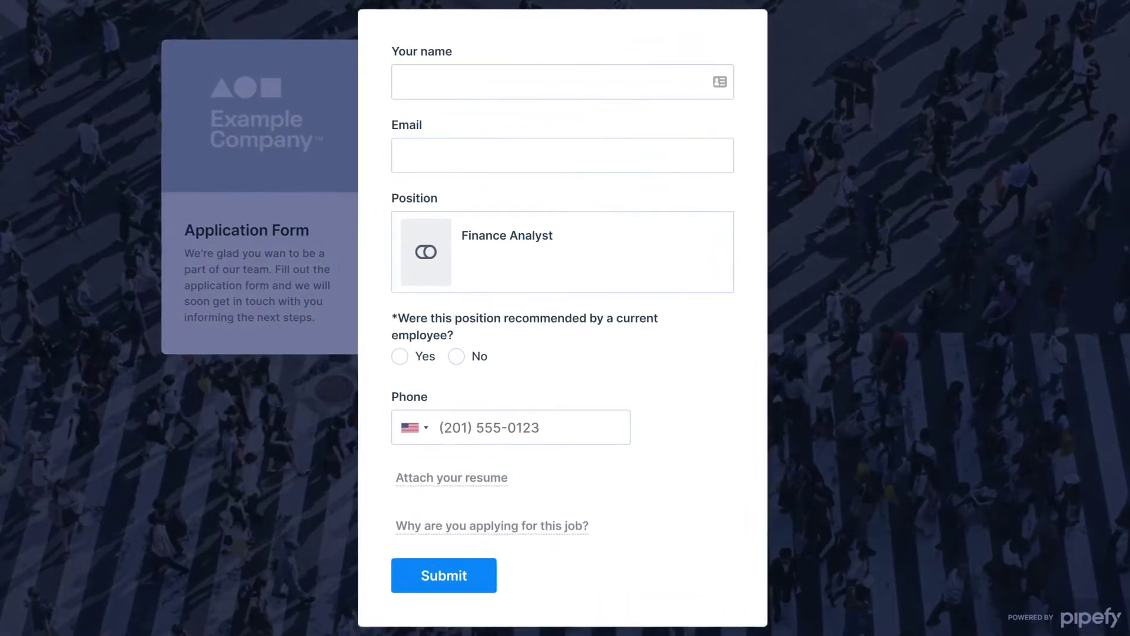
text(Jim Halpert)
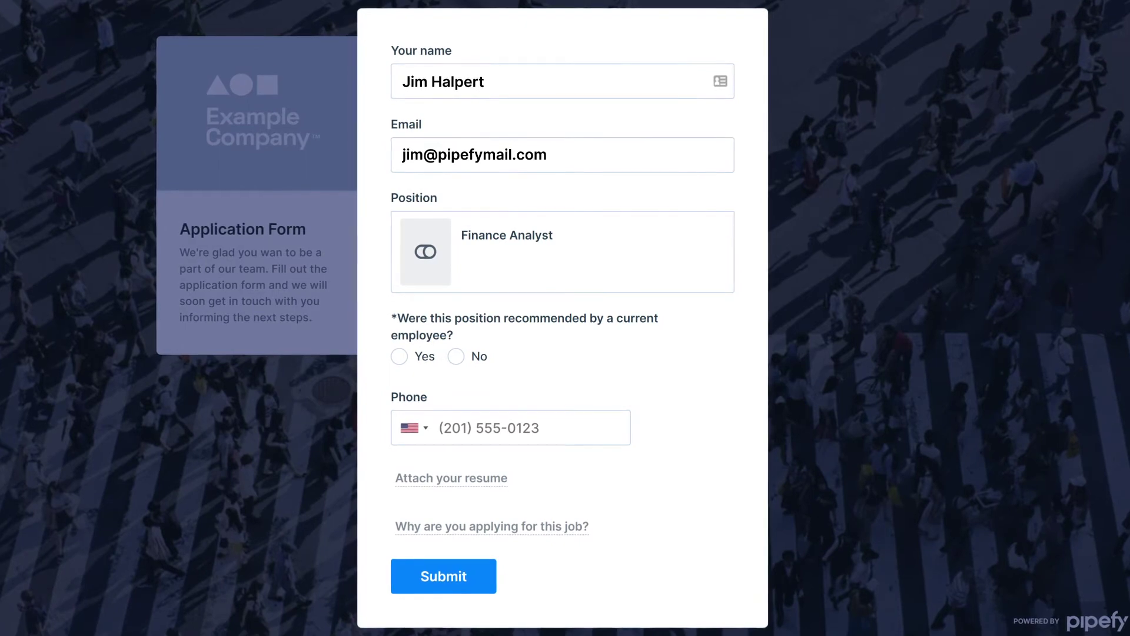
Step: Submit the filled-in Finance Analyst application on the public form
click(494, 578)
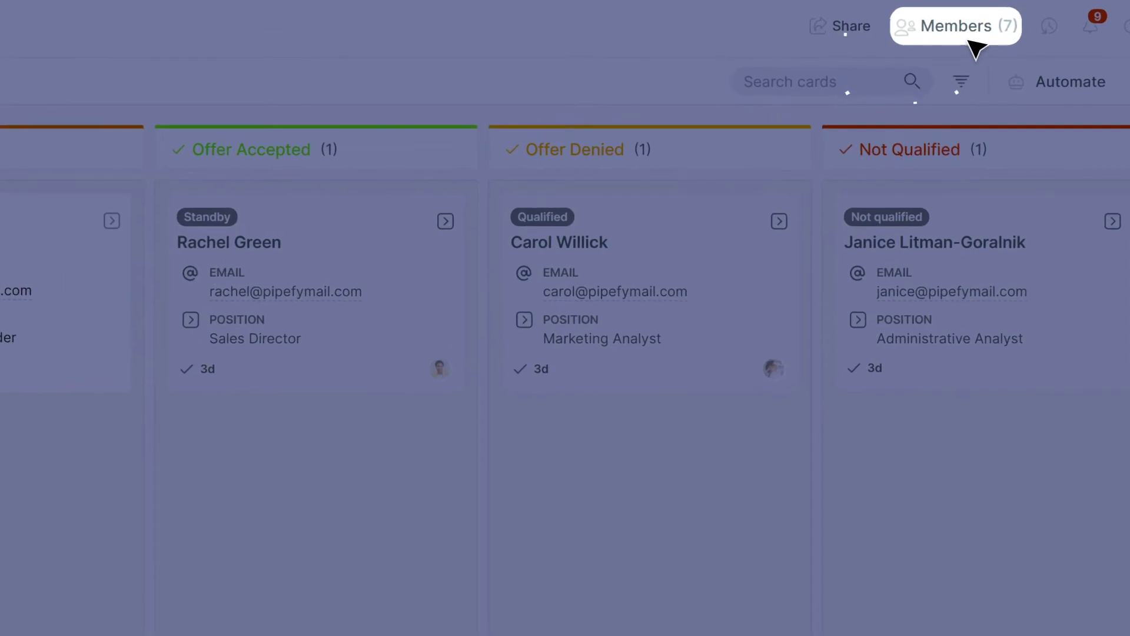
click(972, 41)
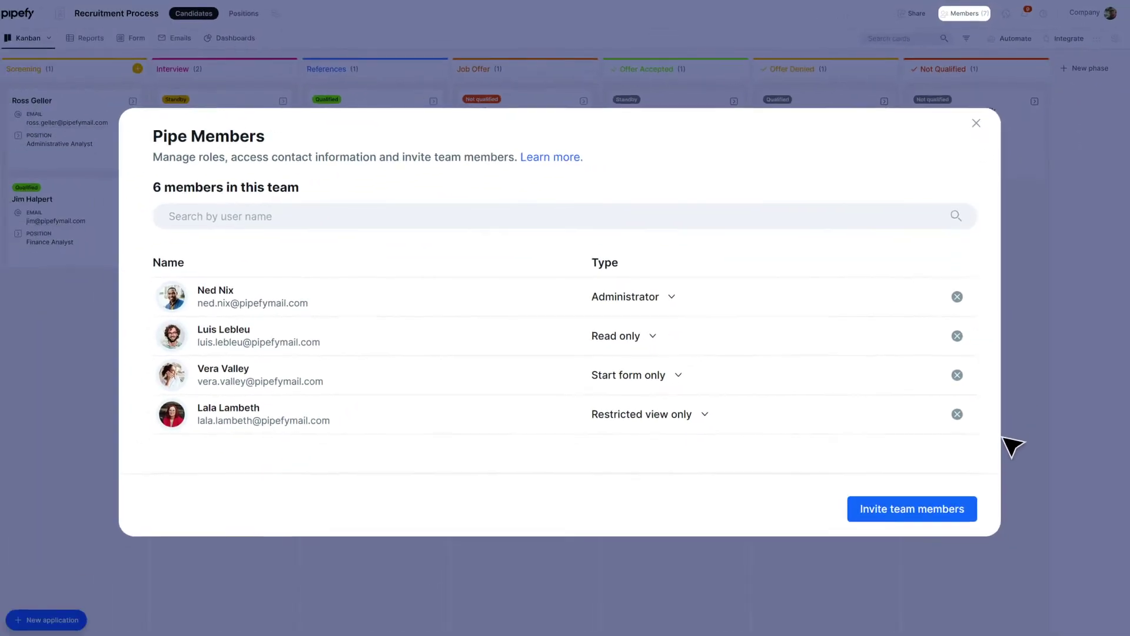
click(974, 504)
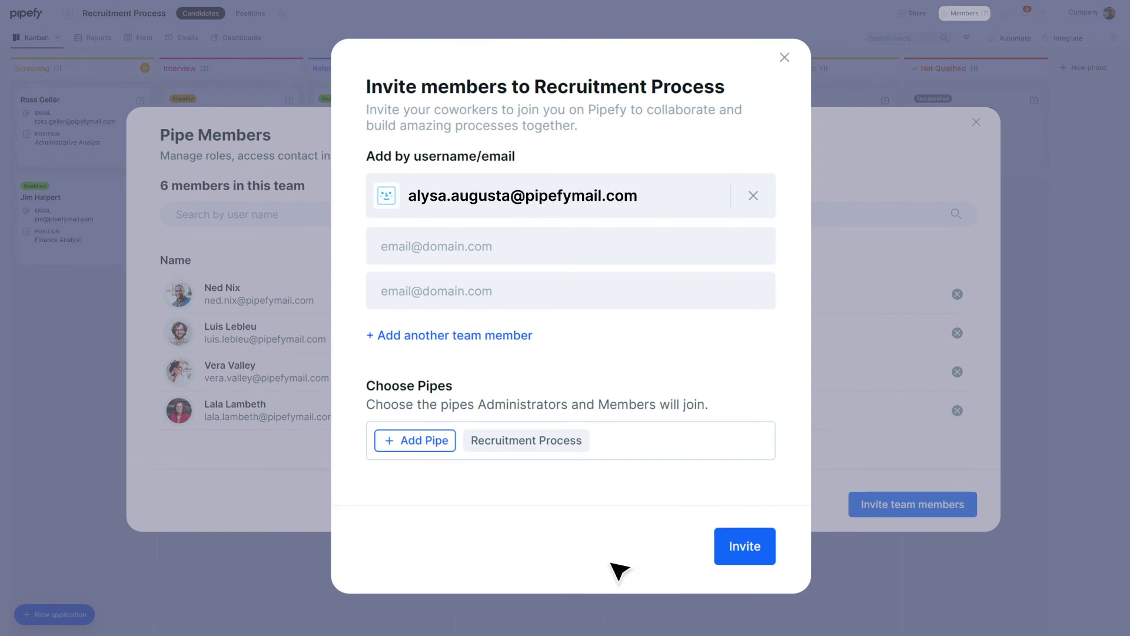
click(739, 561)
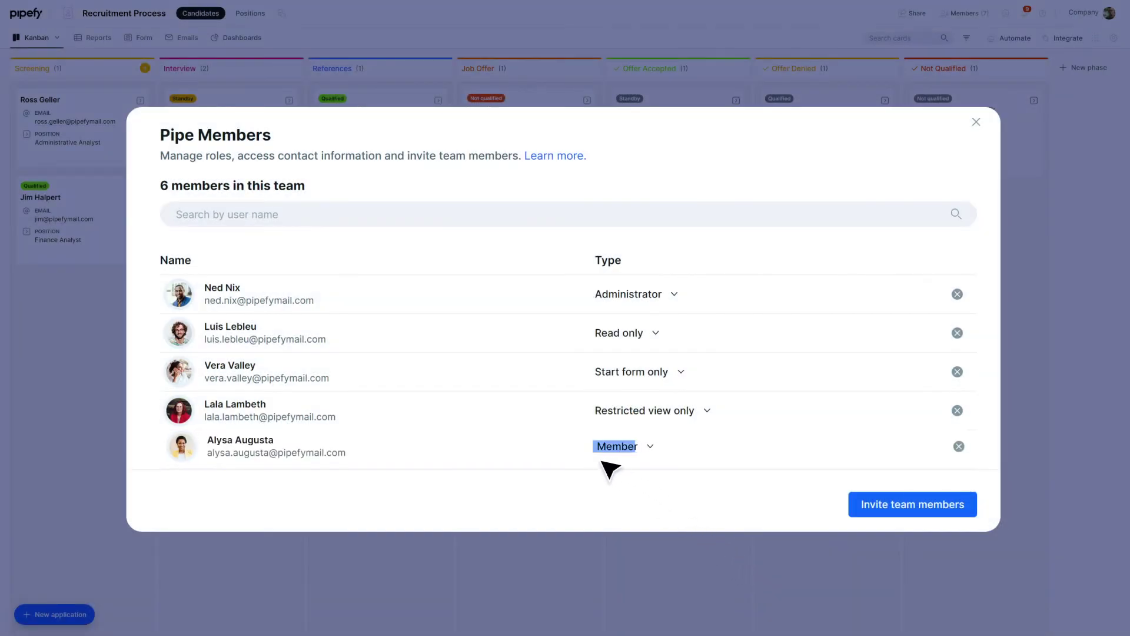
click(605, 455)
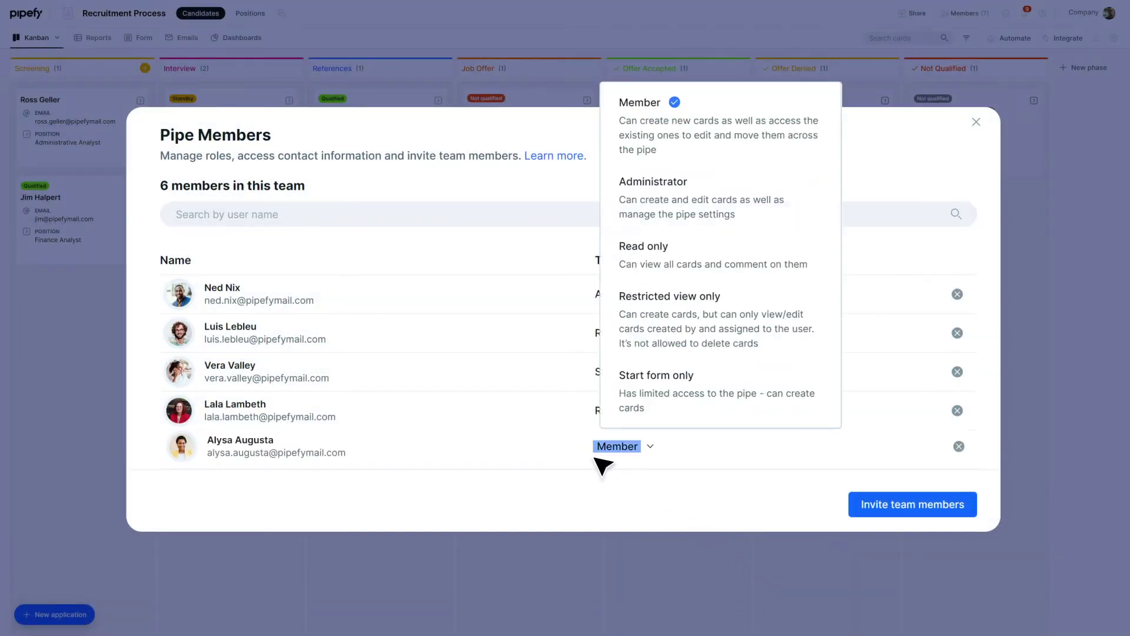